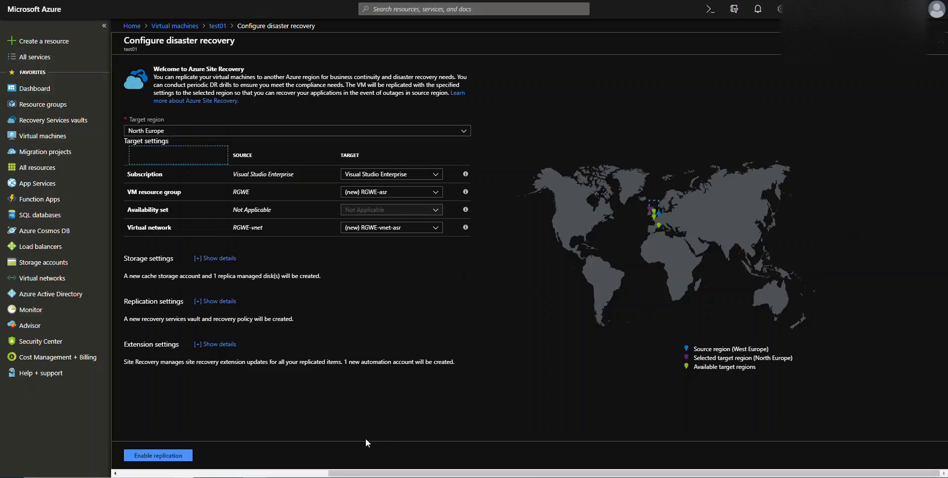
- Choose North Europe as the target region for test01's disaster recovery
left_click_drag(355, 473, 150, 474)
left_click(150, 473)
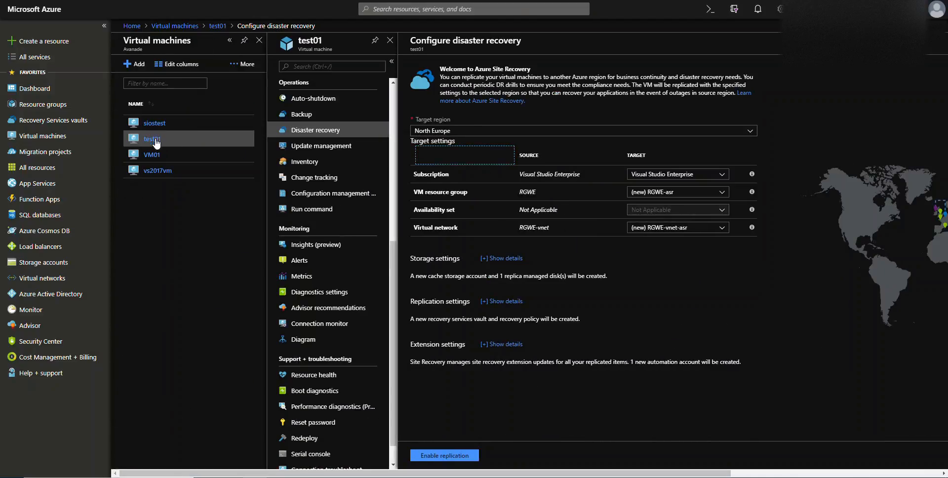
scroll(316, 163, "up", 3)
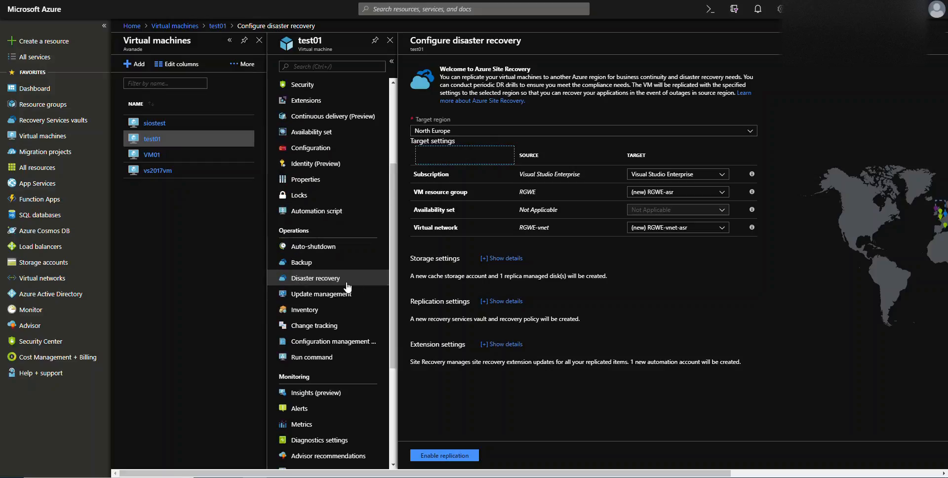
left_click_drag(401, 475, 527, 475)
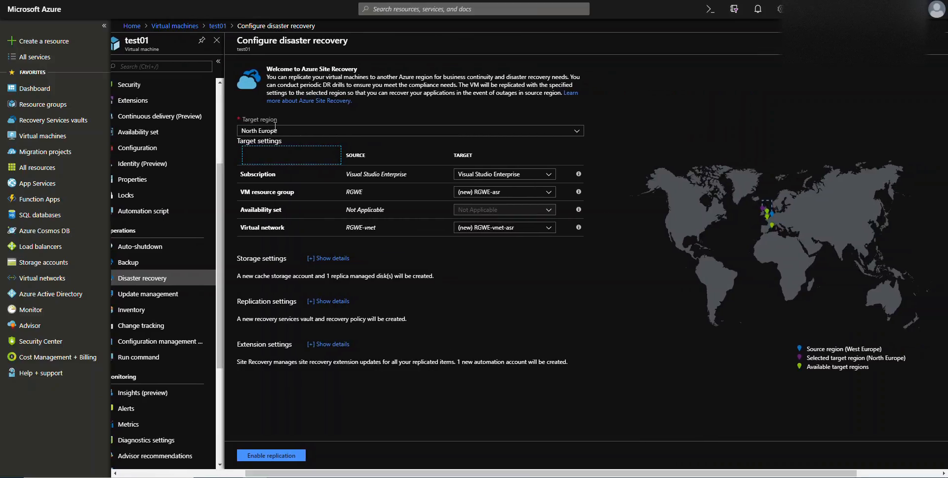
left_click(300, 131)
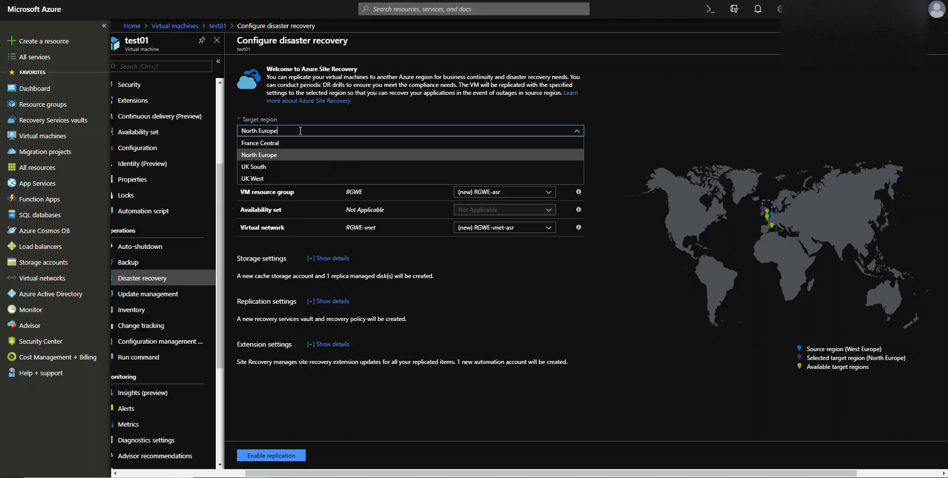
left_click(277, 155)
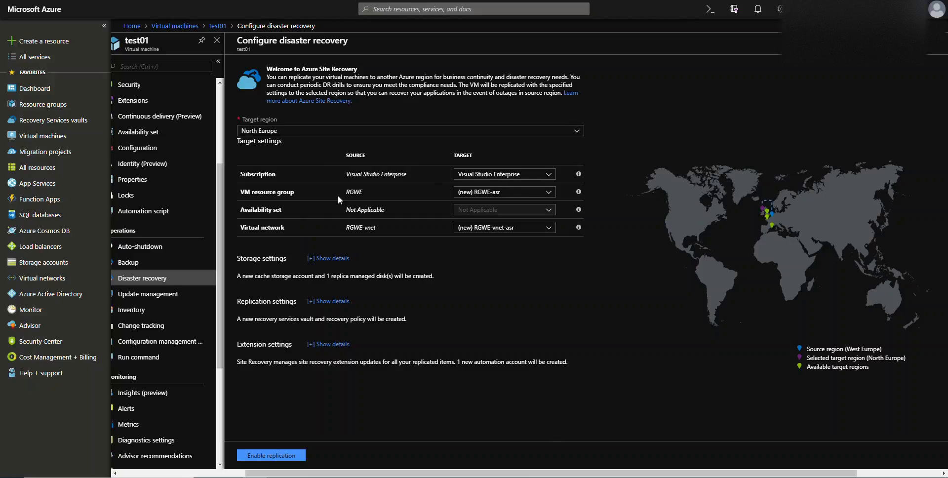
- Select (new) RGWE-asr as the target VM resource group
left_click(545, 195)
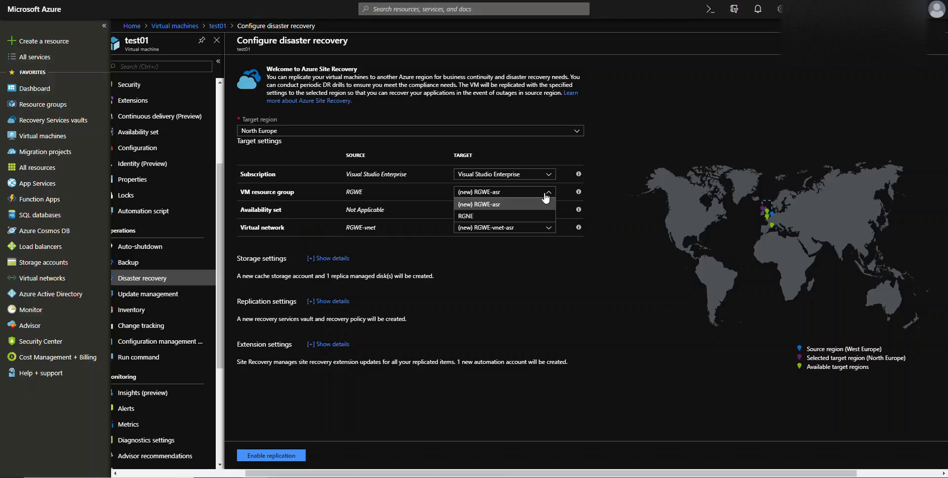
left_click(488, 205)
left_click(466, 211)
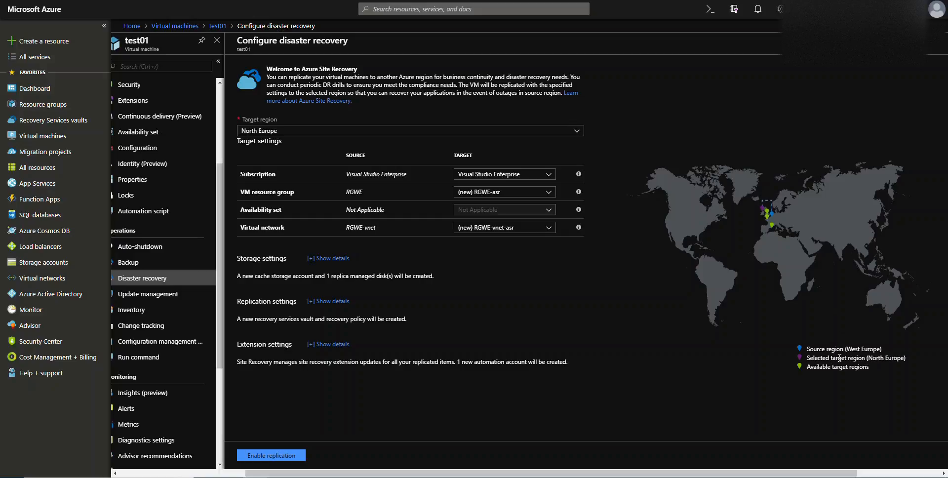
- Expand the storage settings and keep the new Standard_LRS cache storage account and the PremiumLRS replica managed disk type
key("ctrl+plus")
key("ctrl+plus")
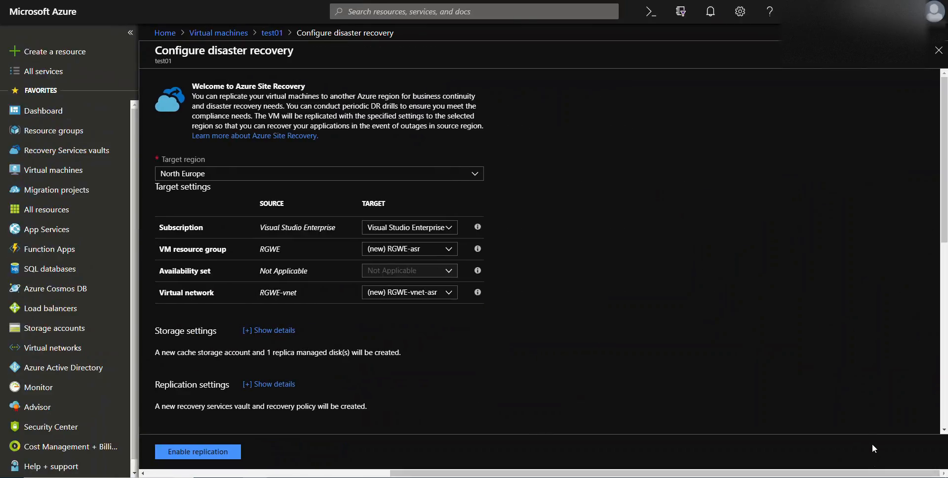
scroll(445, 230, "down", 8)
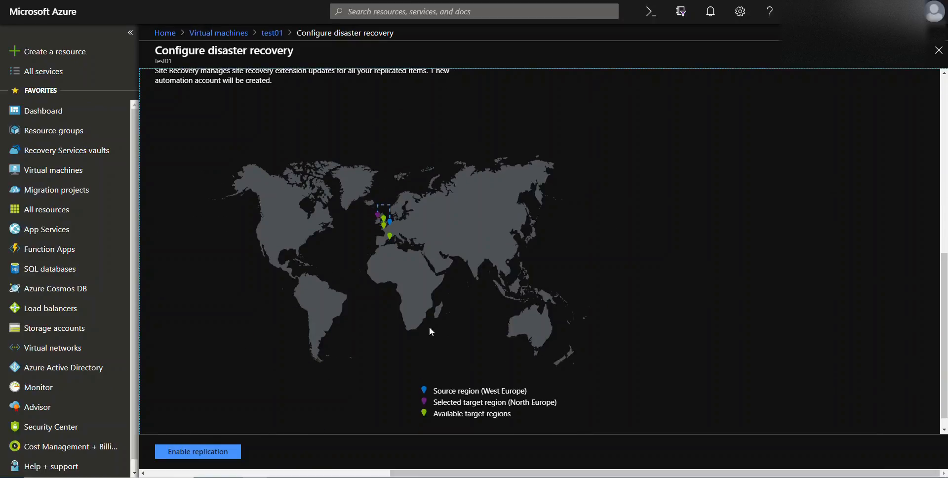
key("ctrl+0")
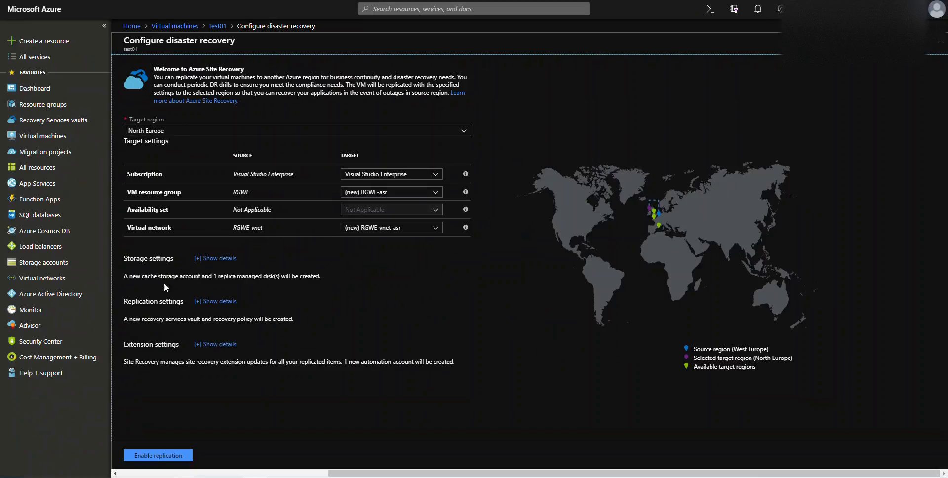
left_click(209, 262)
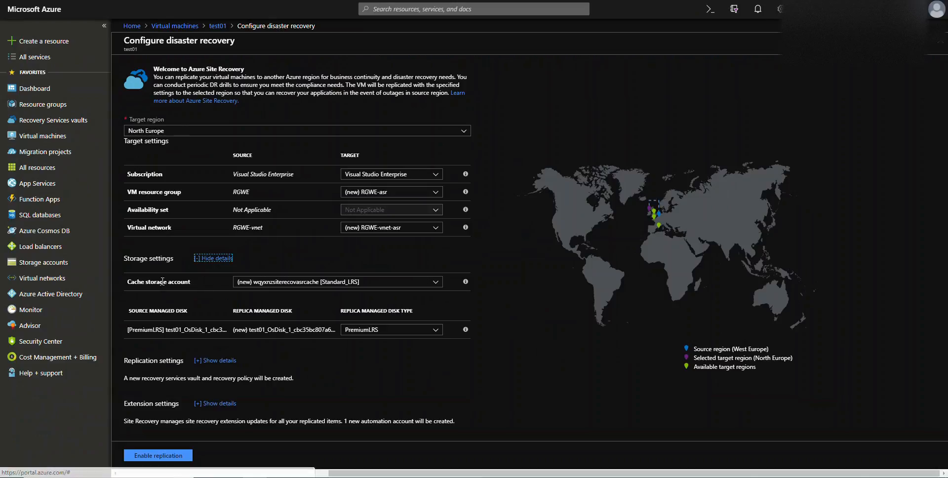
left_click(281, 282)
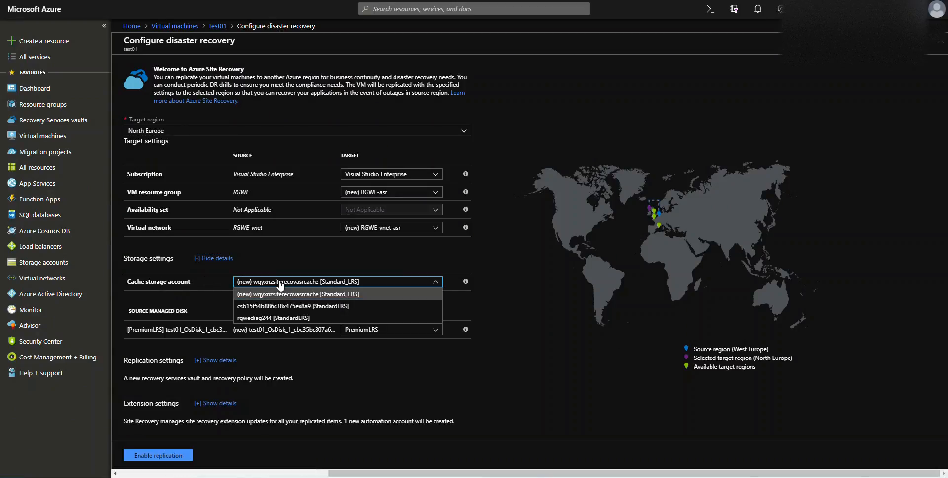
left_click(292, 282)
left_click(295, 282)
left_click(260, 295)
left_click(212, 297)
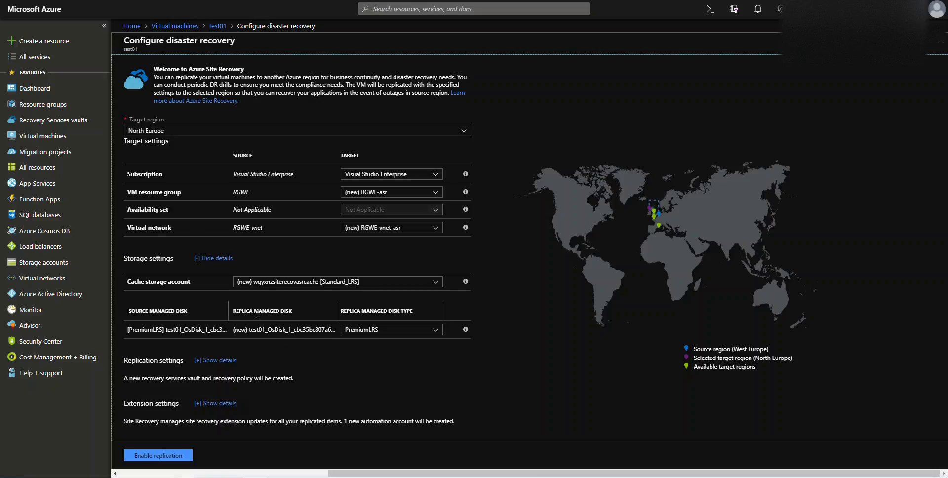
left_click(357, 330)
left_click(351, 352)
- Expand the replication settings and review the vault resource group choices, keeping (new) Site-recovery-vault-RG
left_click(197, 360)
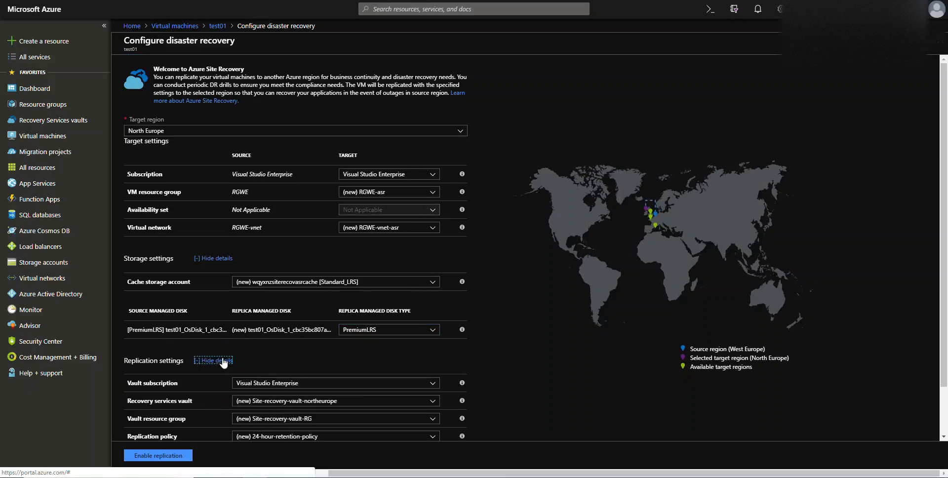
scroll(187, 321, "down", 1)
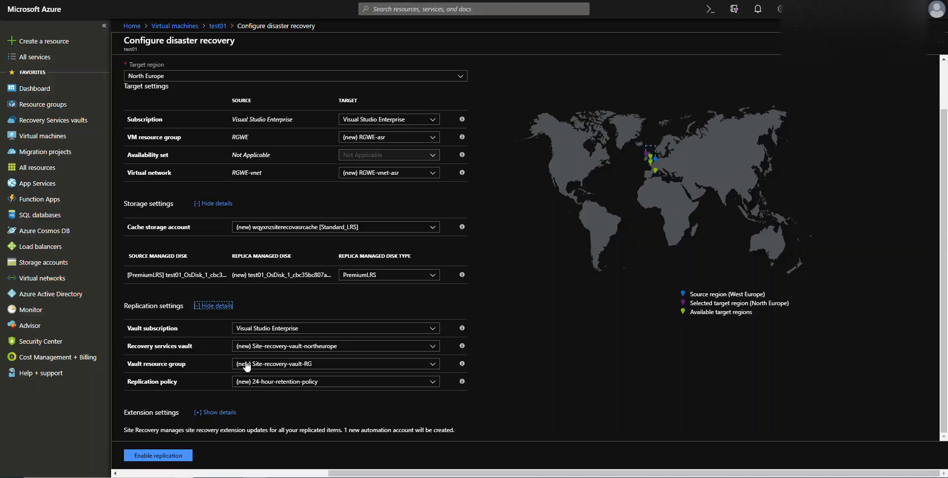
left_click(326, 368)
left_click(326, 368)
left_click(325, 368)
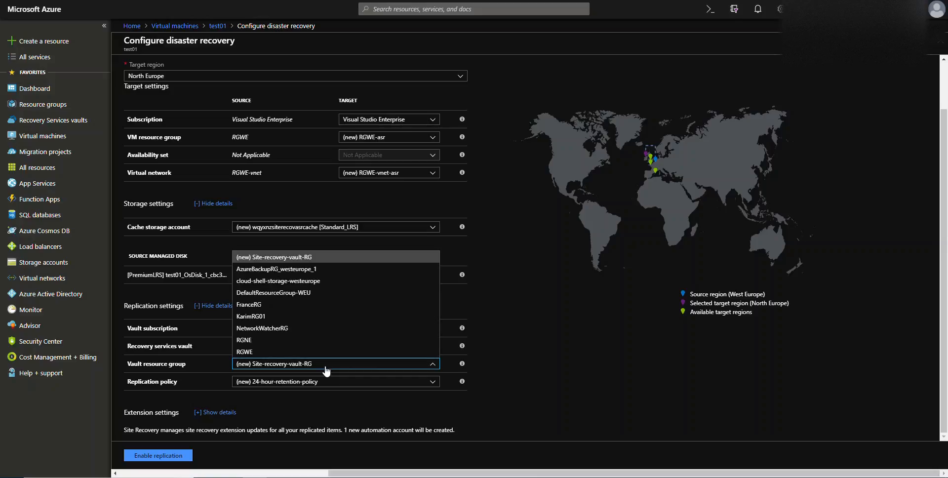
left_click(326, 368)
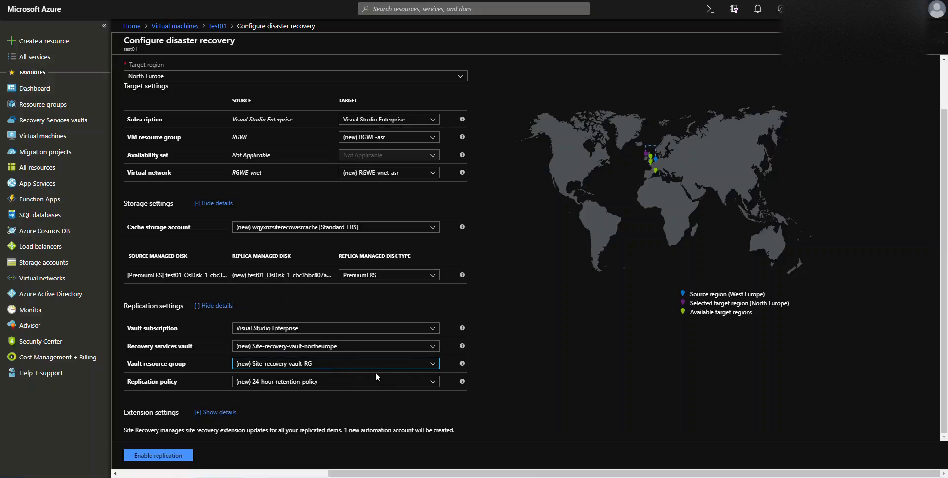
- Set the extension update settings to Allow ASR to manage and enable replication for test01
left_click(210, 412)
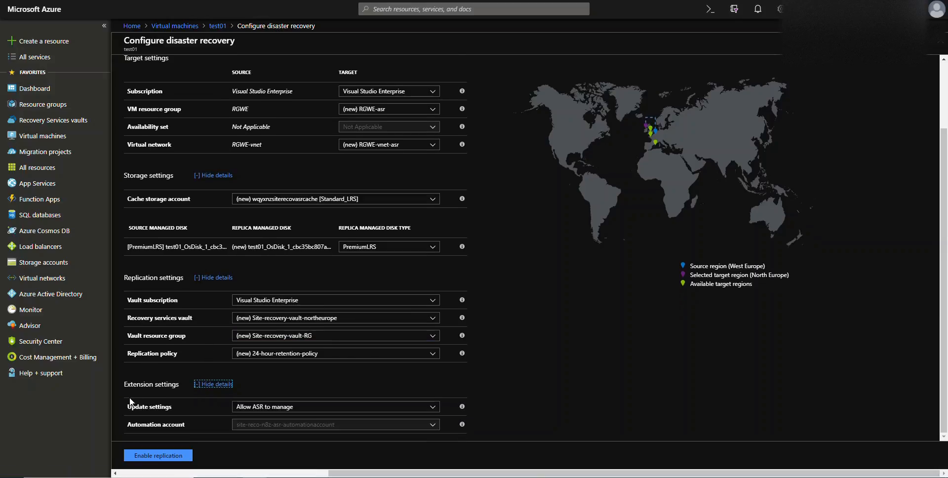
left_click(308, 413)
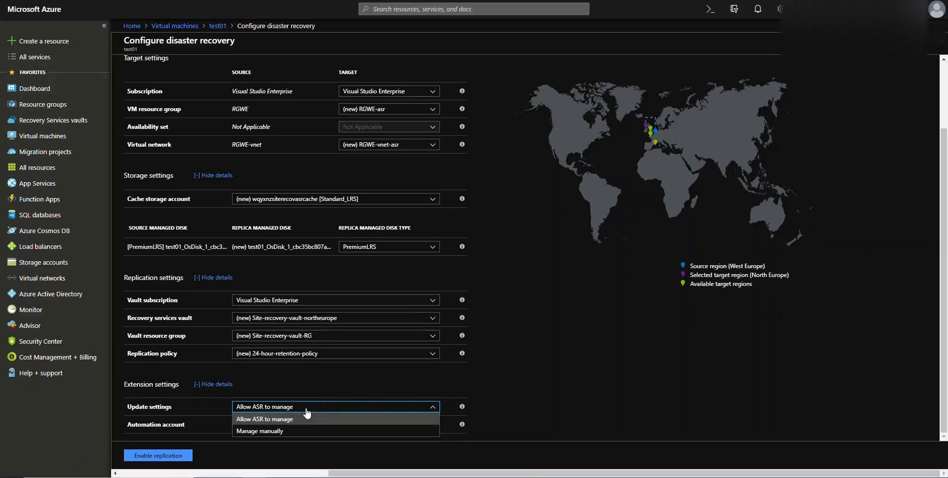
left_click(283, 421)
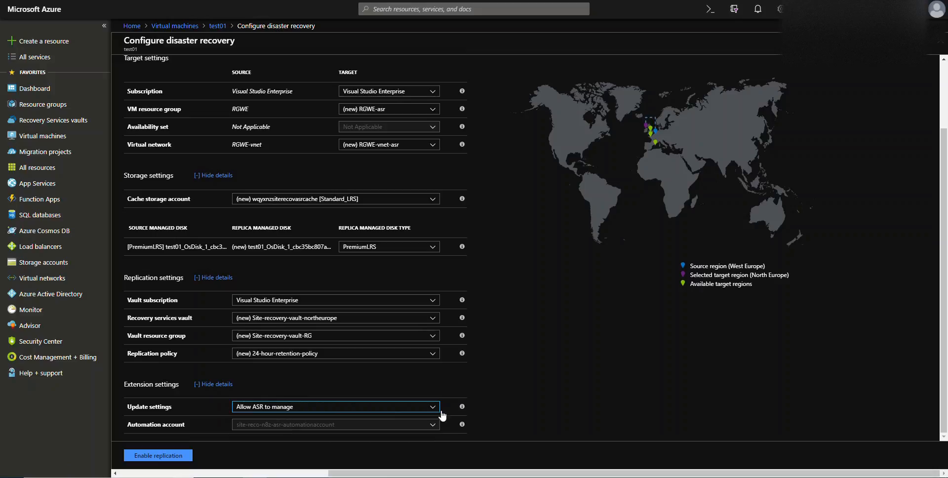
mouse_move(462, 408)
left_click(173, 457)
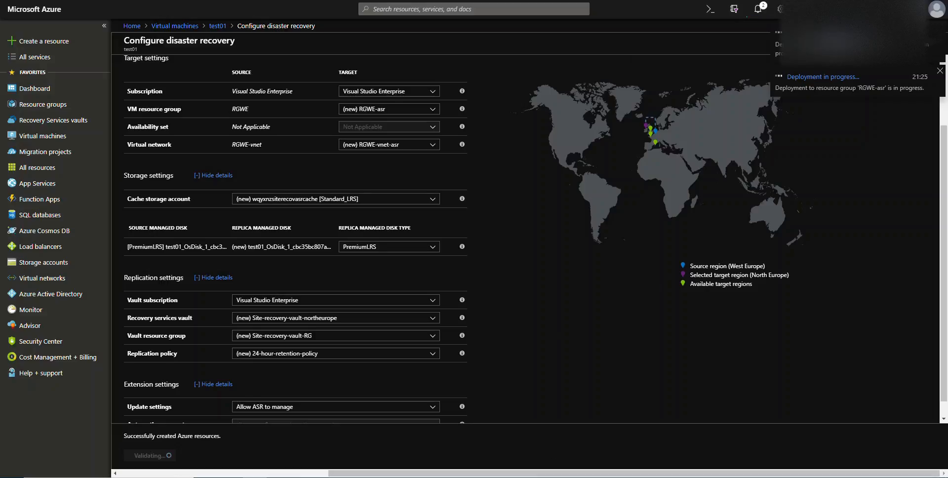
left_click_drag(533, 473, 323, 473)
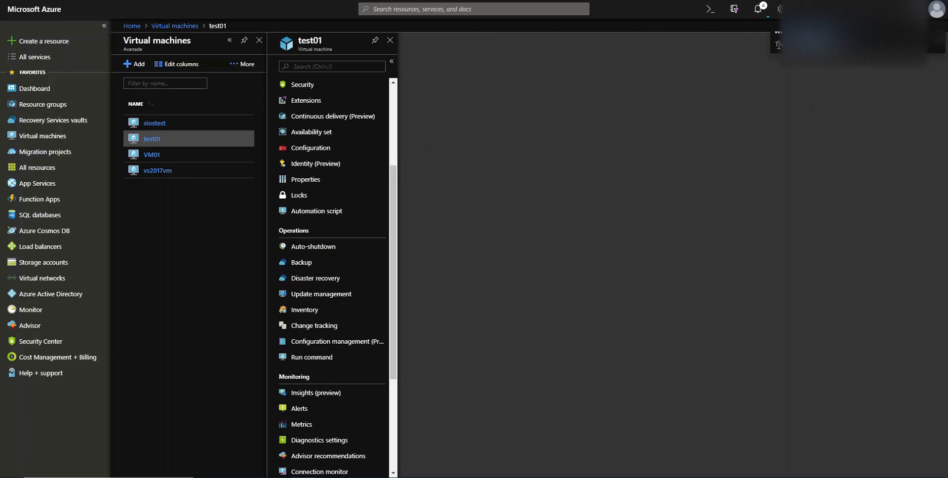
- Dismiss the Create Service Principal and remaining credit entries from the notifications
left_click(759, 9)
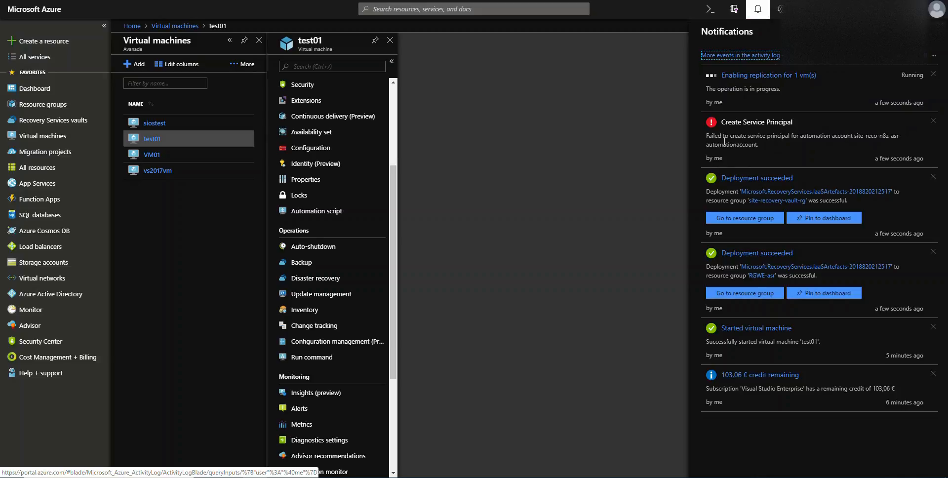
left_click(933, 121)
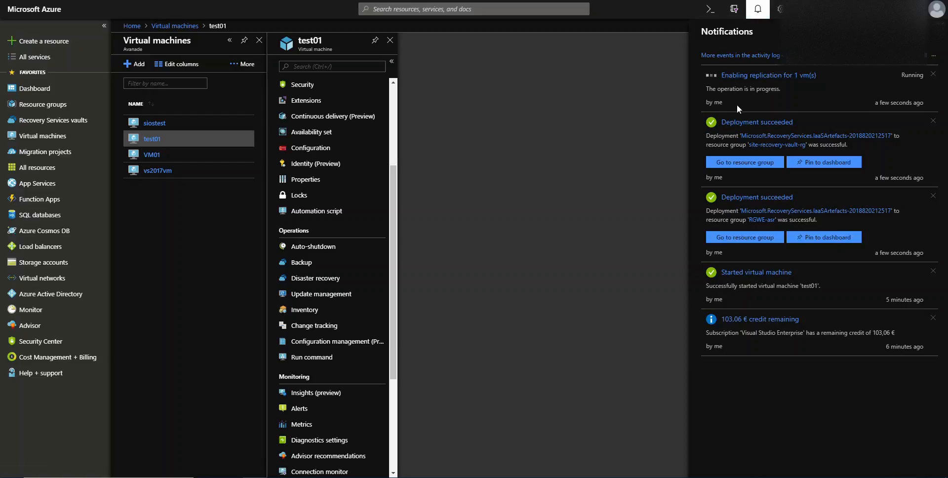
left_click(933, 317)
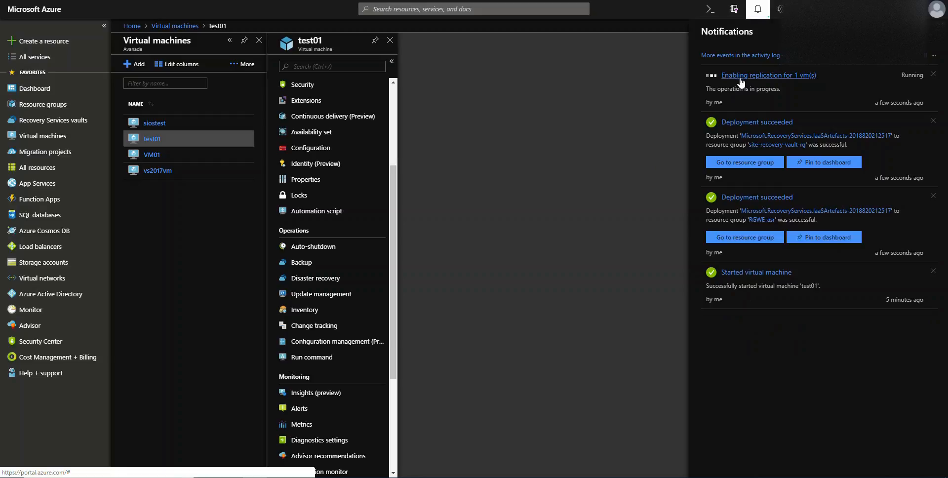
- Check the Site Recovery jobs for the running replication, including the details of the Create a site job, and close the job list
left_click(740, 78)
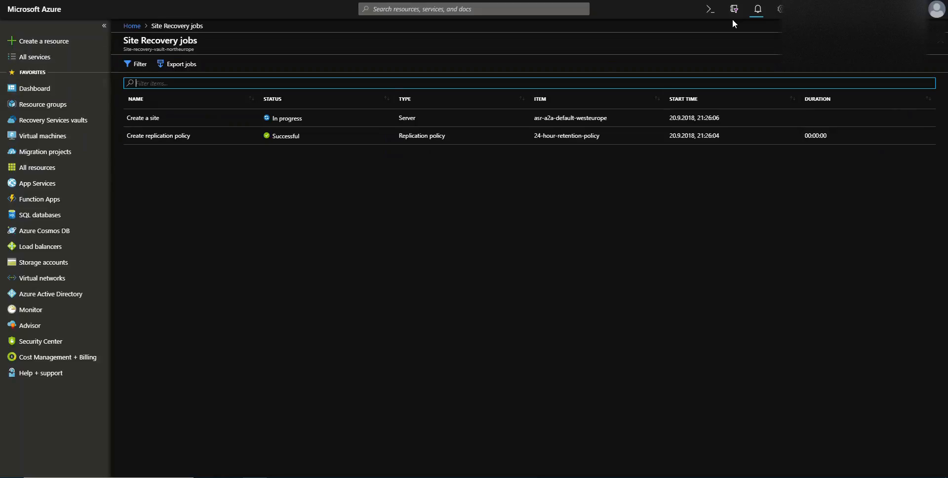
left_click(287, 121)
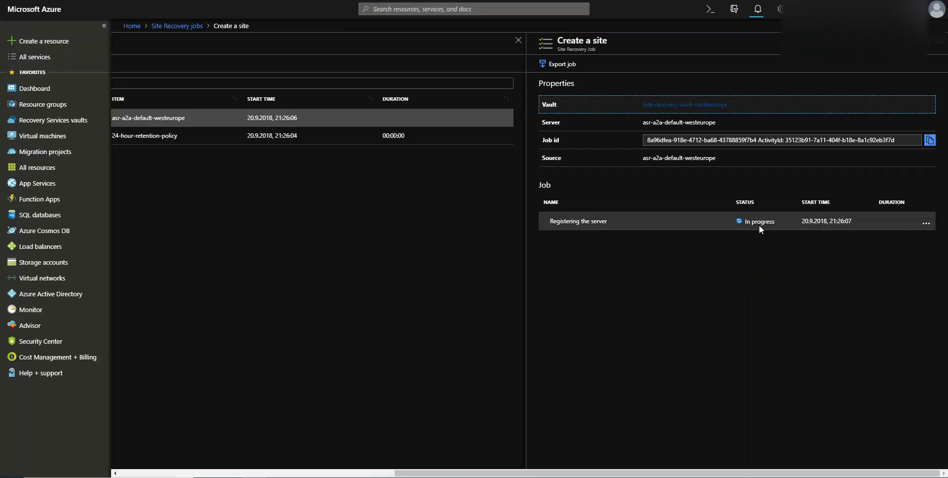
left_click(936, 40)
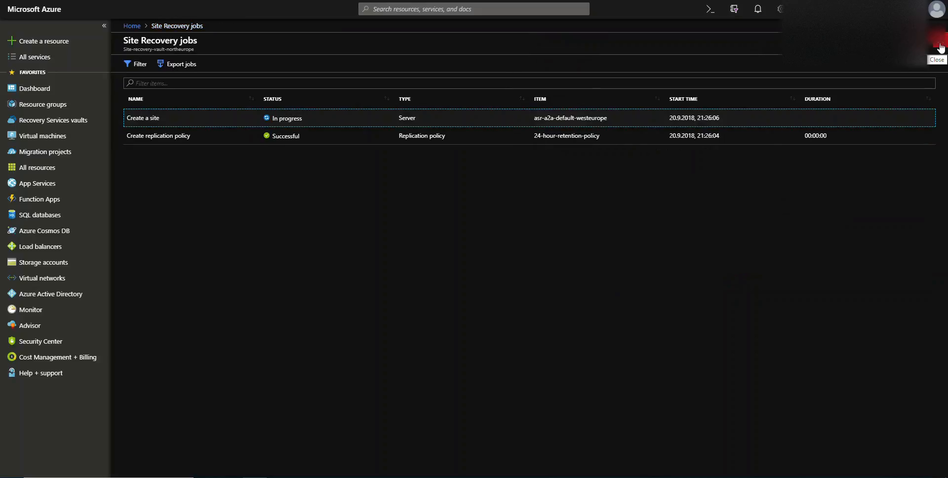
left_click(756, 15)
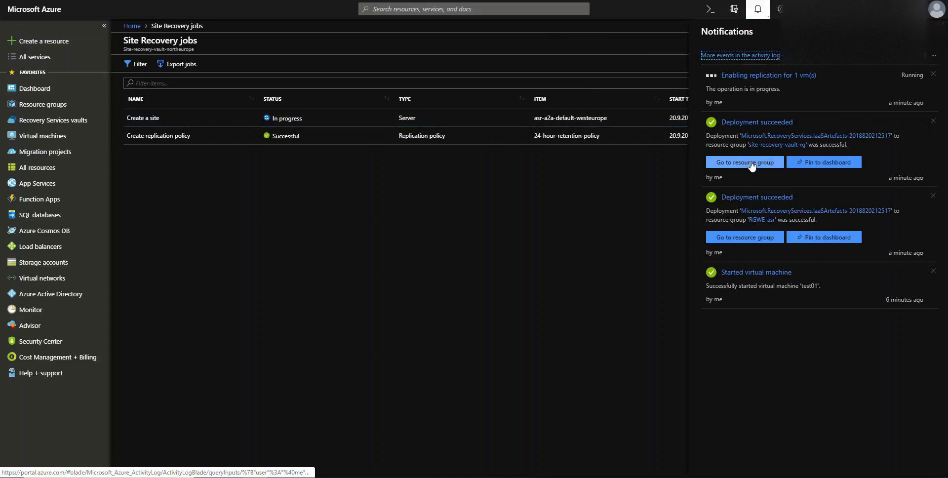
left_click(752, 17)
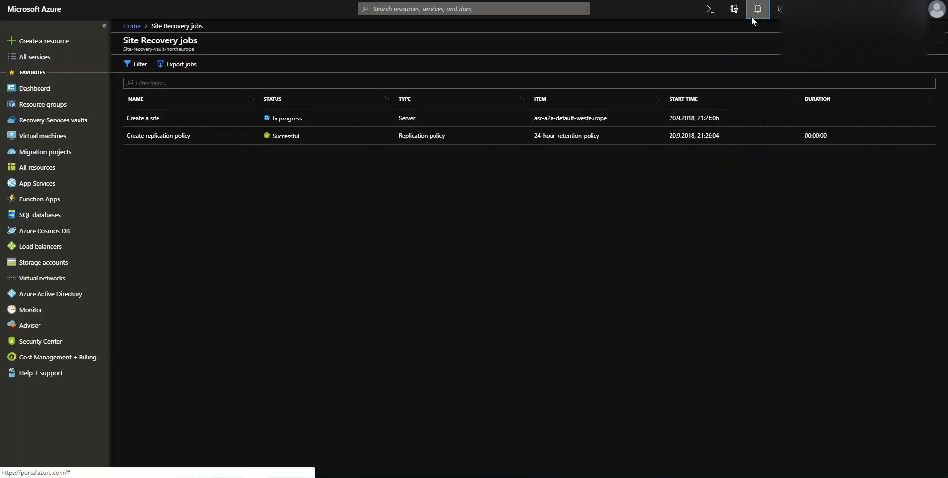
left_click(939, 44)
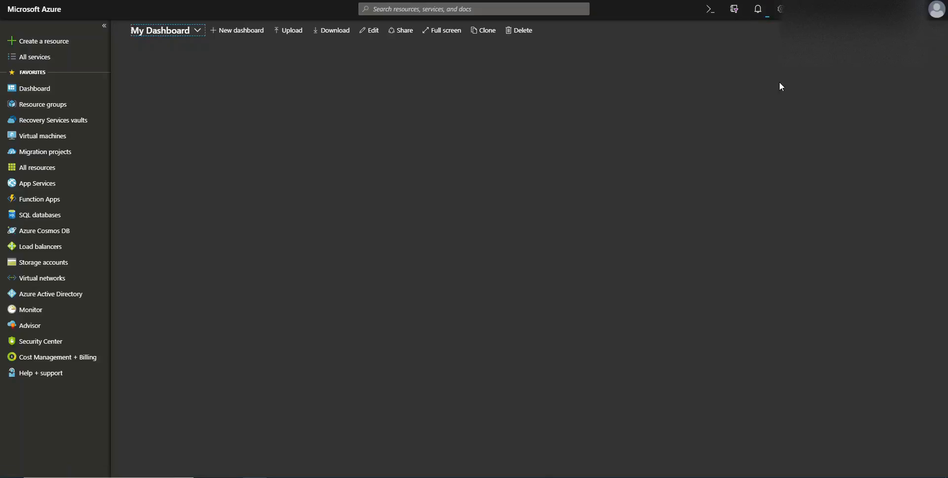
- Open the Site-recovery-vault-RG resource group to view its resources and check the replication progress in the notifications
left_click(43, 110)
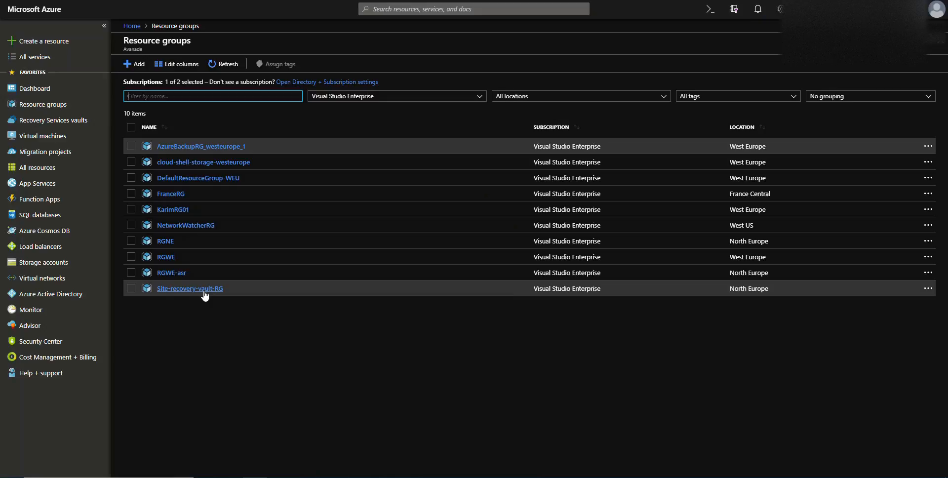
left_click(758, 9)
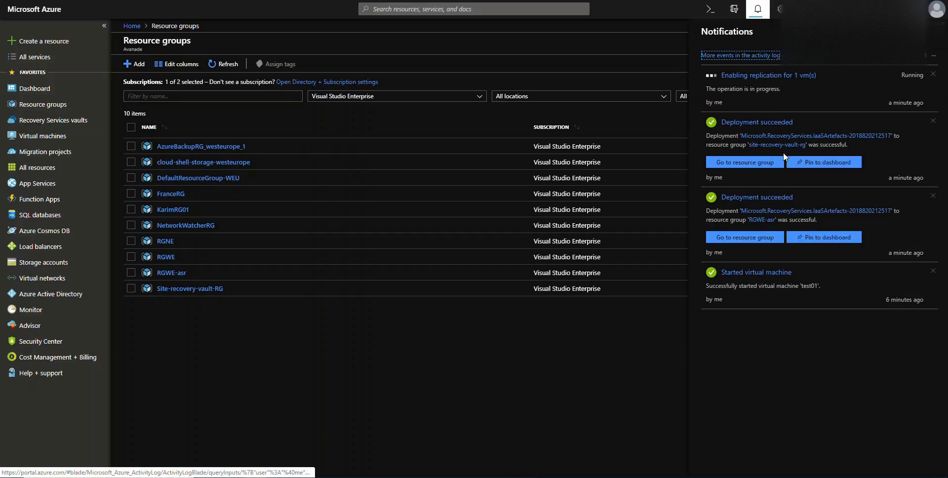
left_click(208, 289)
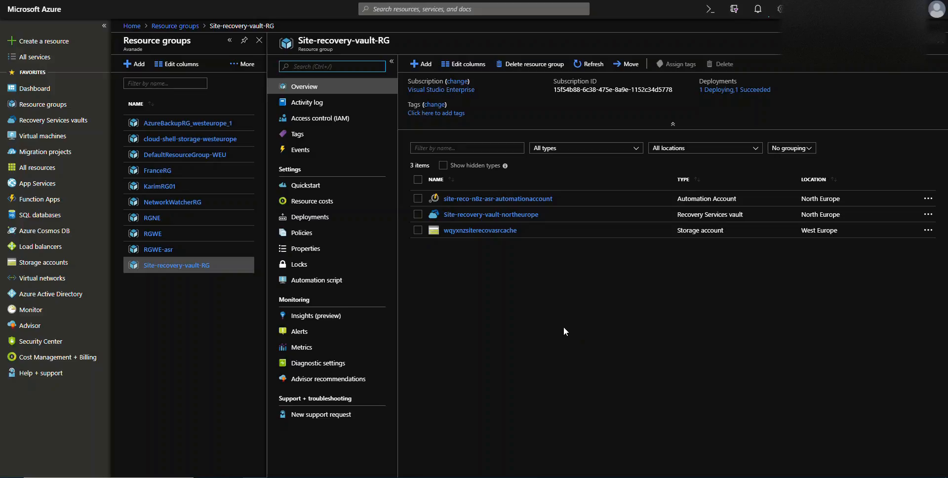
left_click(759, 9)
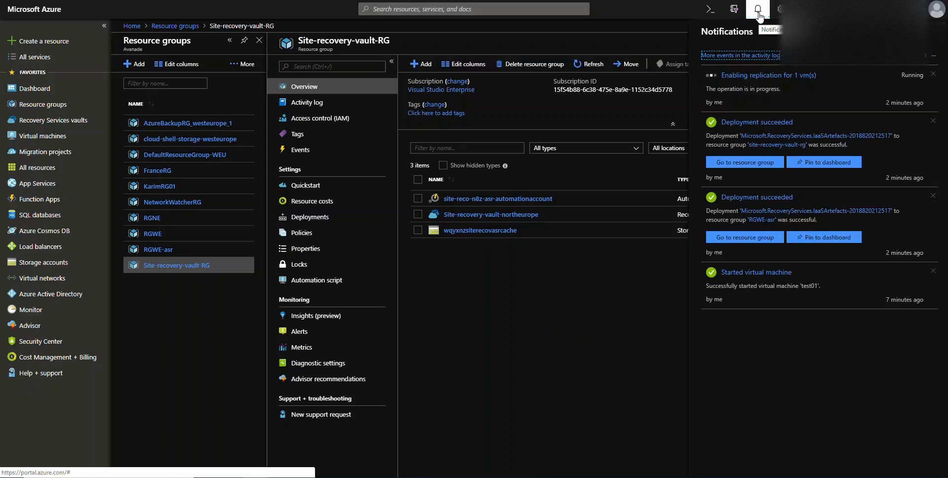
left_click(758, 10)
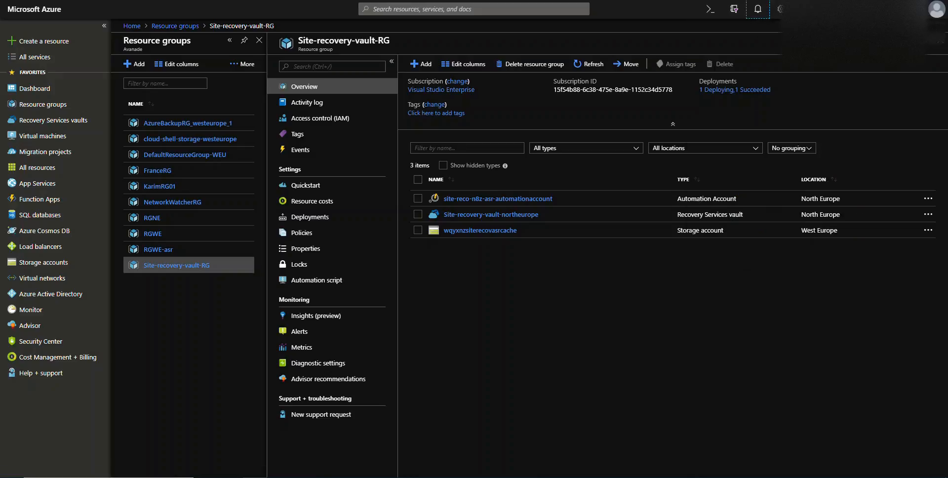
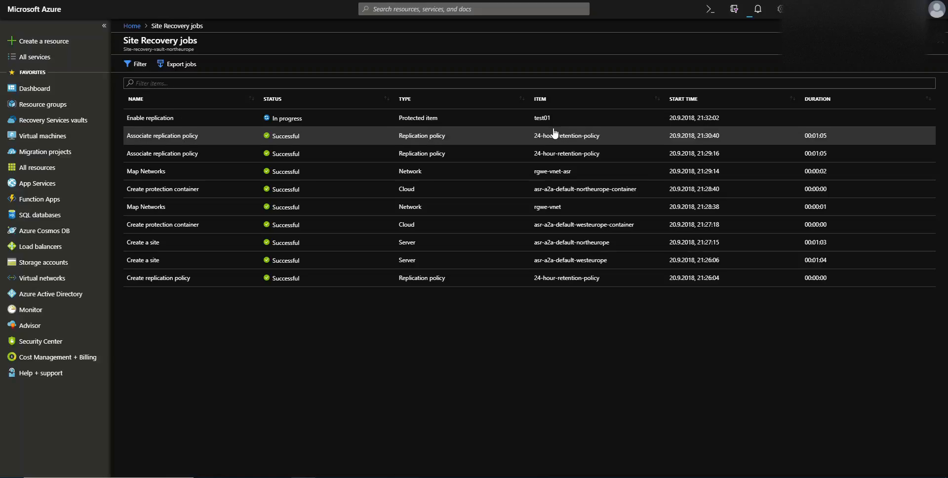
- Examine the details of the Enable replication job for test01, and view the list of virtual machines
left_click(545, 121)
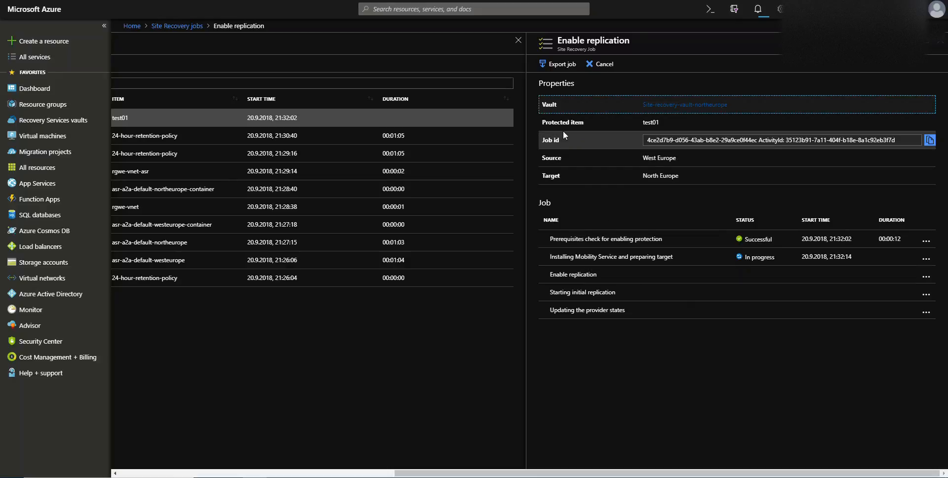
left_click(945, 43)
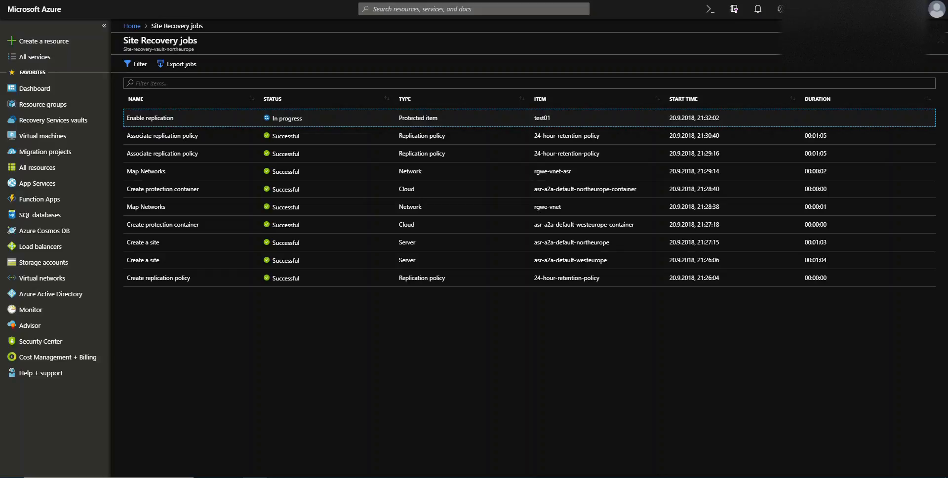
left_click(51, 141)
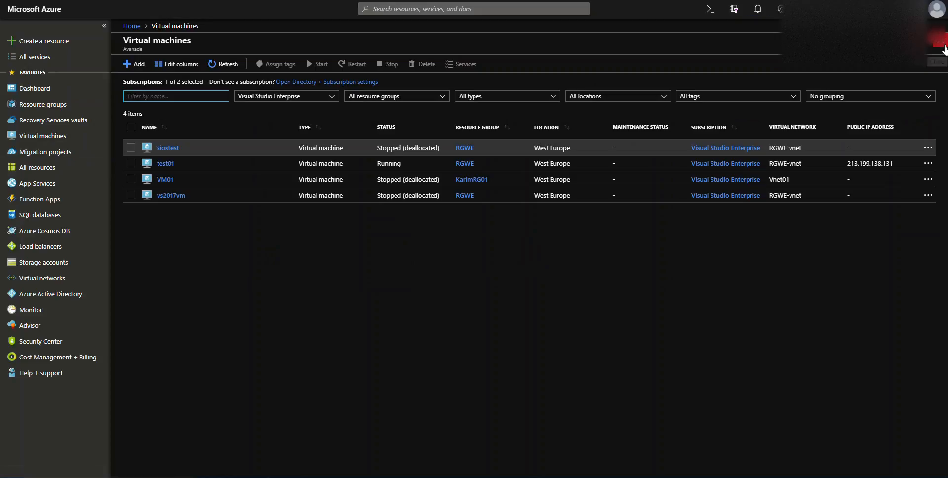
left_click(944, 46)
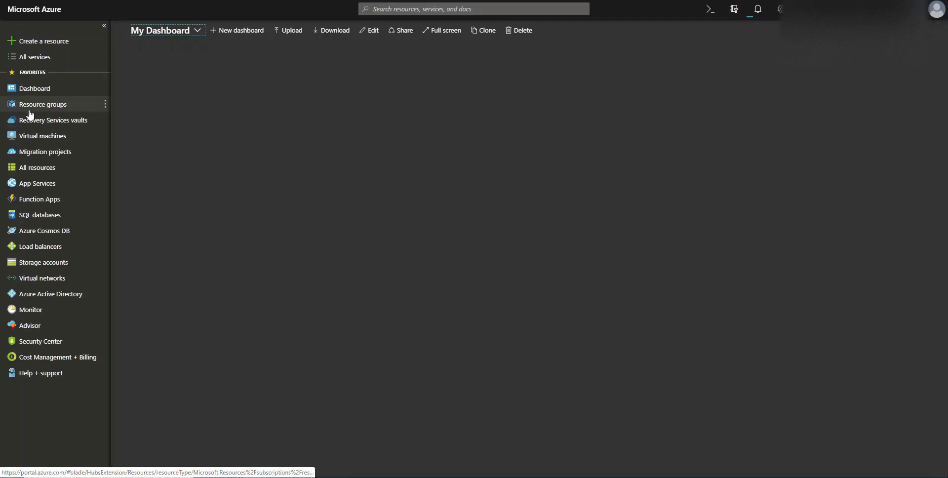
- Look through the resources in the RGWE-asr, RGWE, RGNE and Site-recovery-vault-RG resource groups
left_click(36, 104)
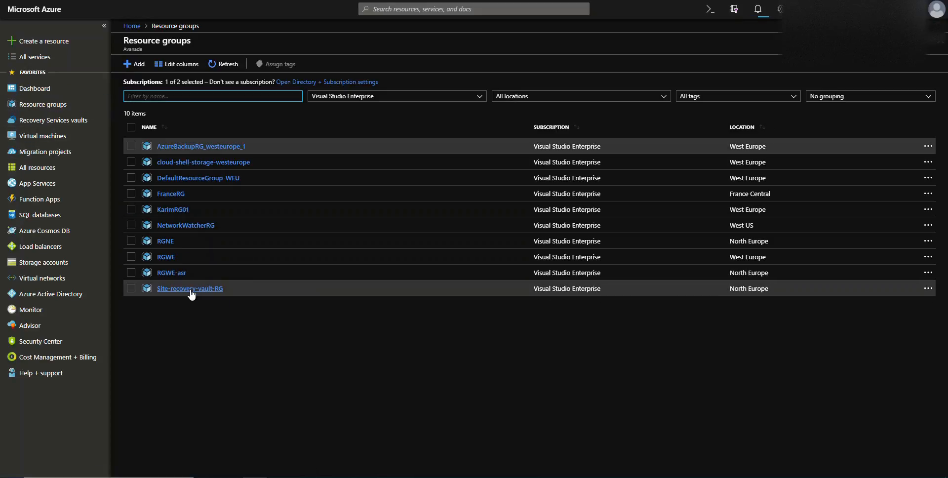
left_click(177, 273)
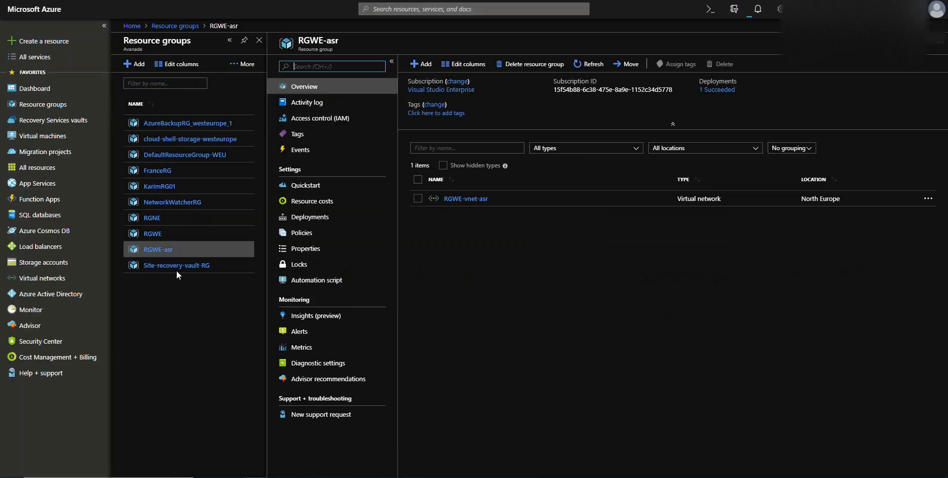
left_click(177, 268)
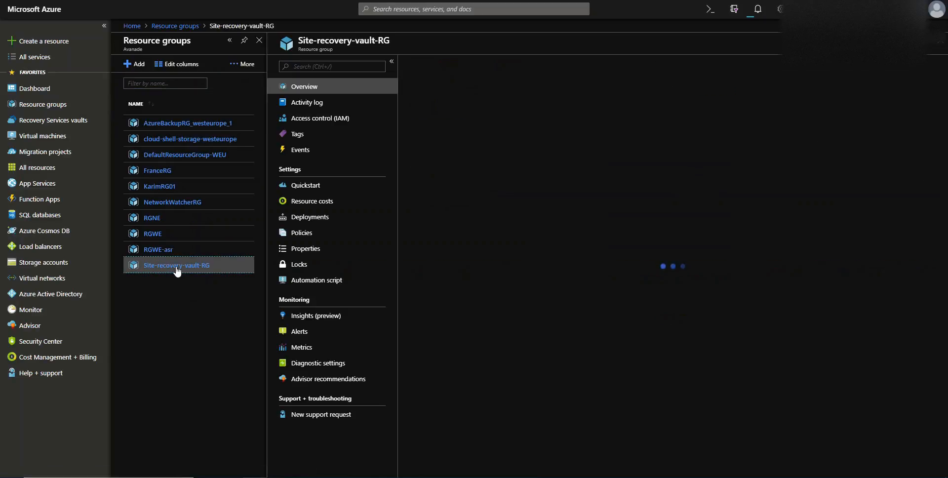
left_click(153, 234)
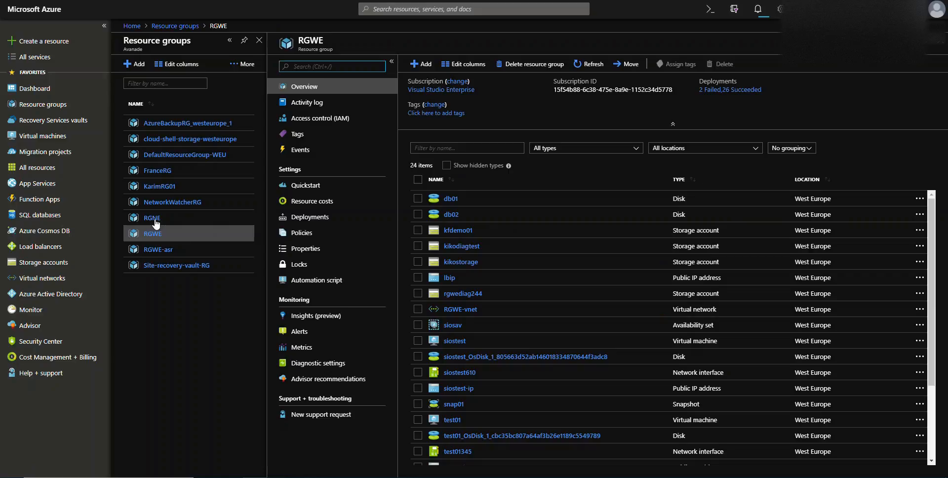
left_click(156, 223)
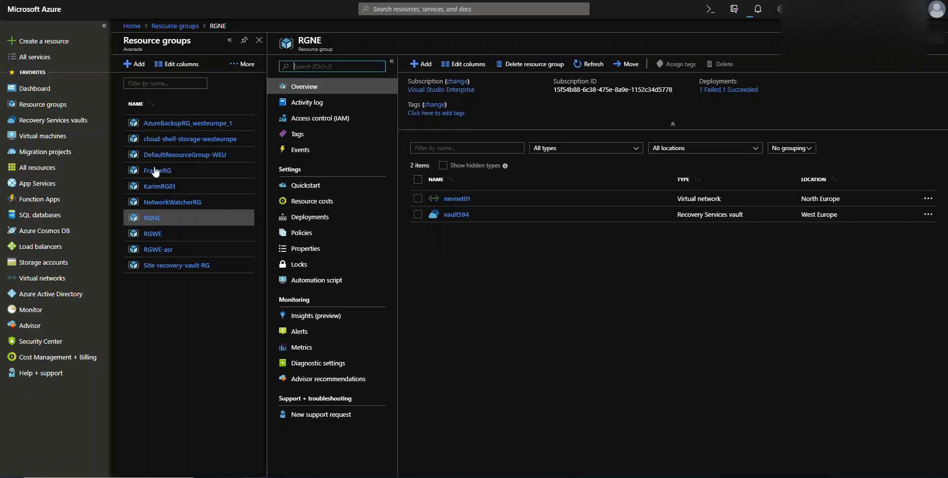
left_click(170, 155)
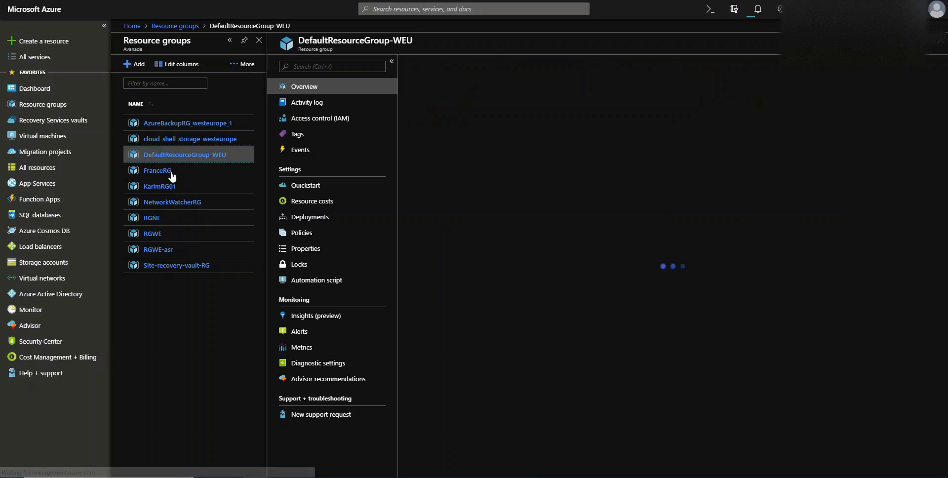
left_click(165, 265)
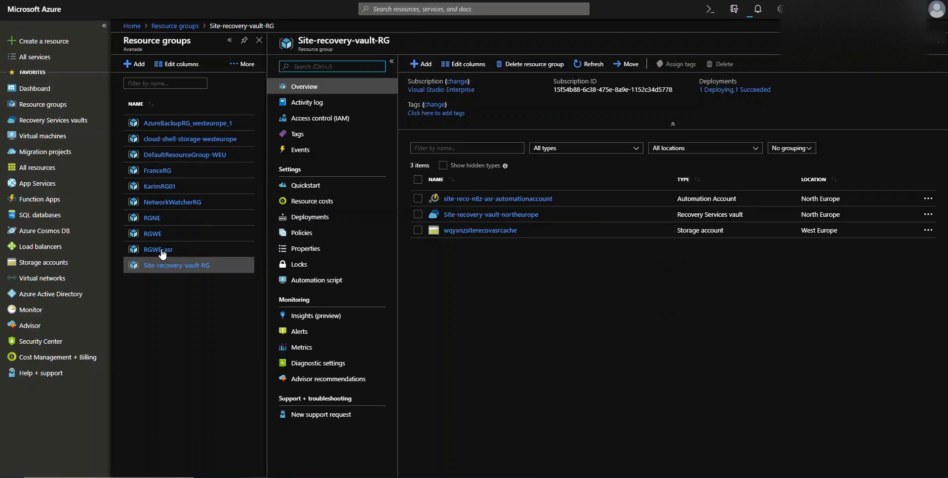
- View the replicated items of the Site-recovery-vault-northeurope vault and return to its resource group
left_click(462, 215)
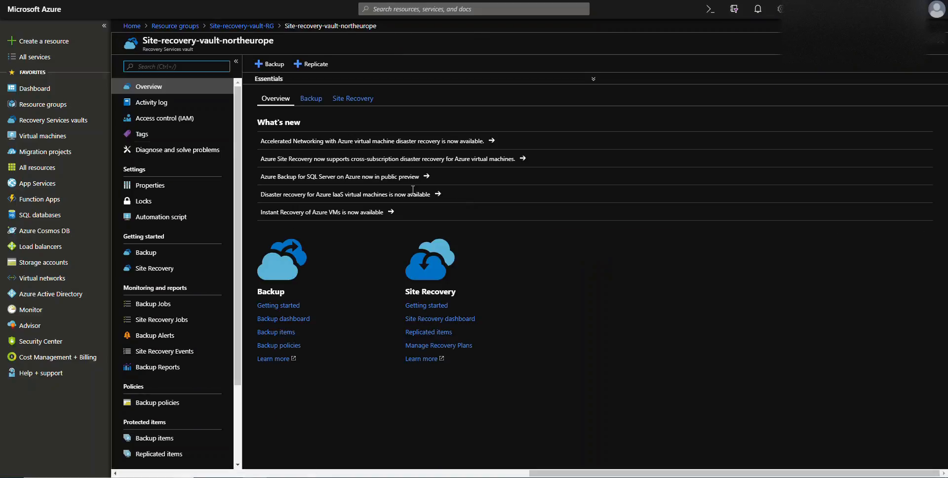
scroll(198, 223, "down", 4)
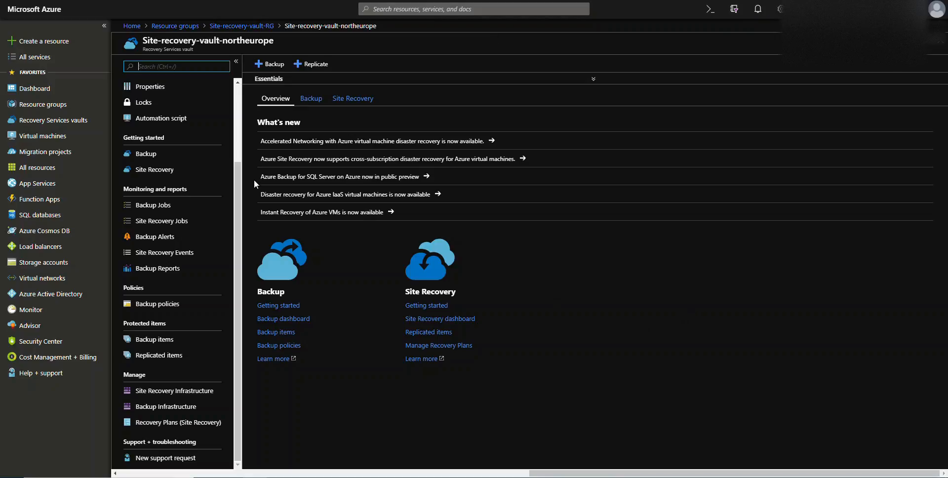
scroll(176, 178, "up", 3)
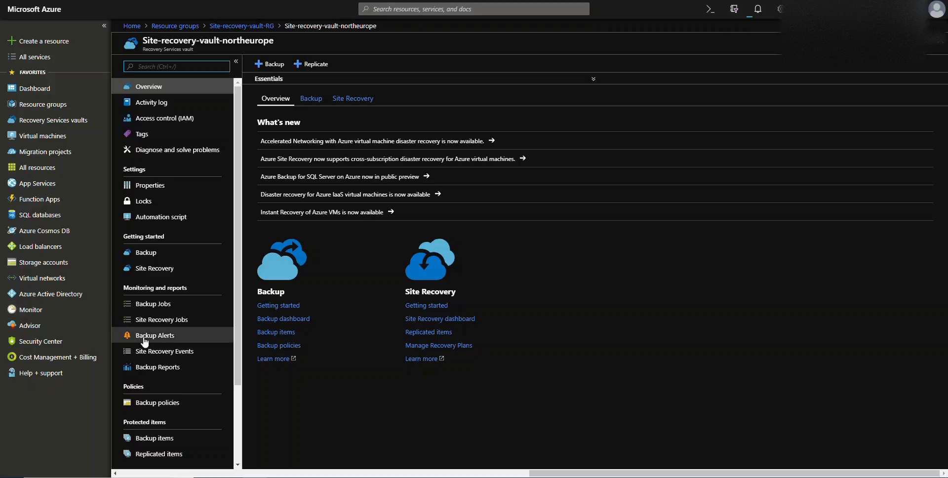
scroll(166, 287, "down", 2)
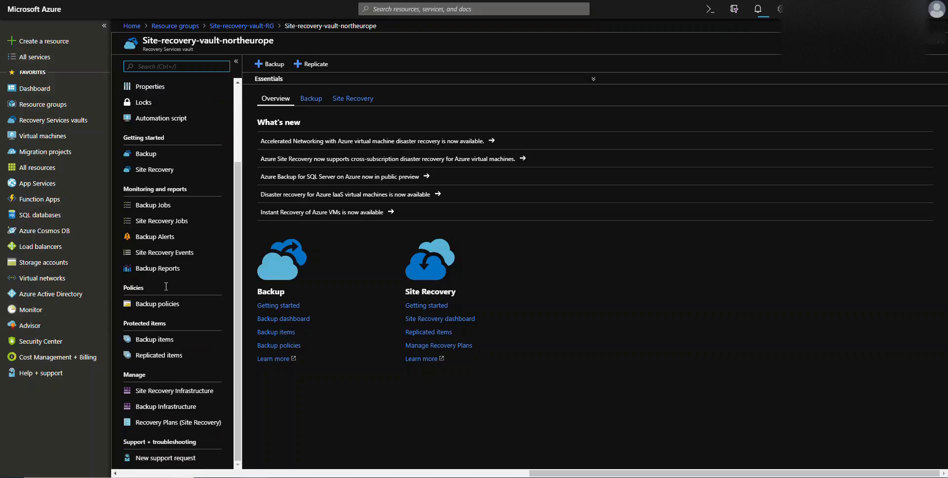
left_click(161, 360)
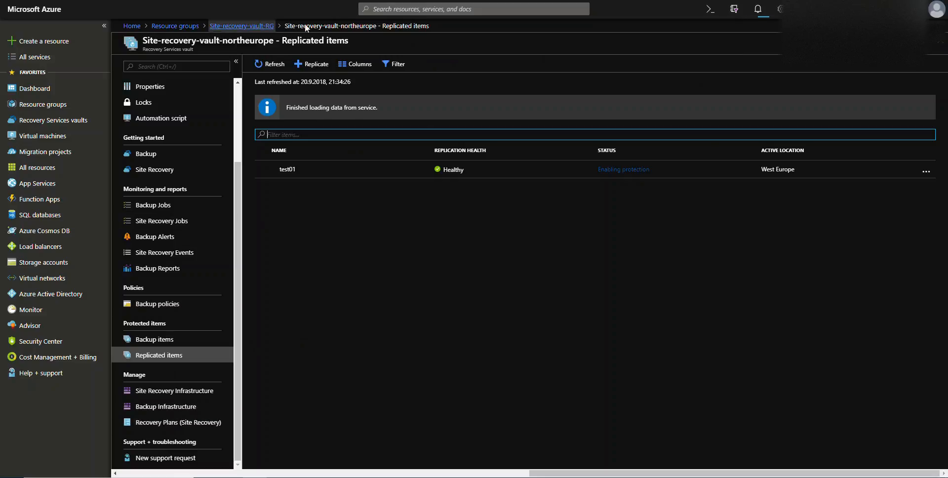
left_click(940, 41)
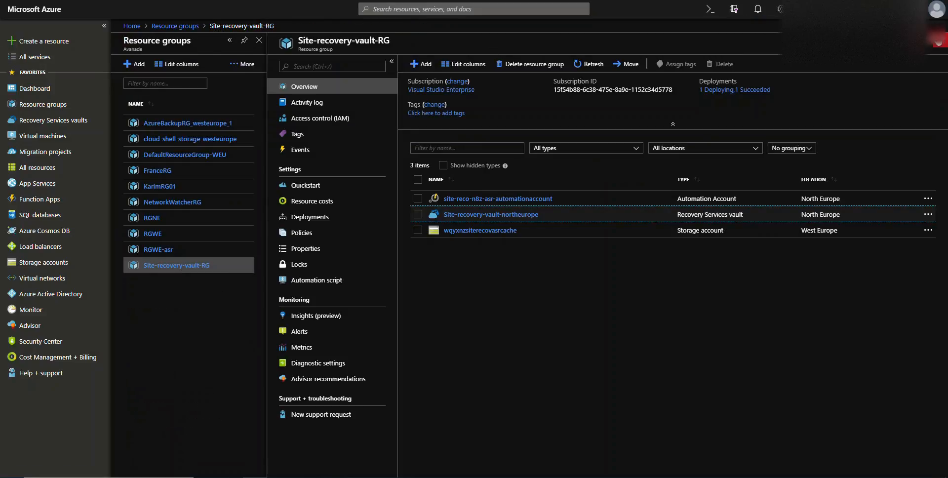
- Reopen the Site-recovery-vault-northeurope vault and open its replicated item test01
left_click(504, 215)
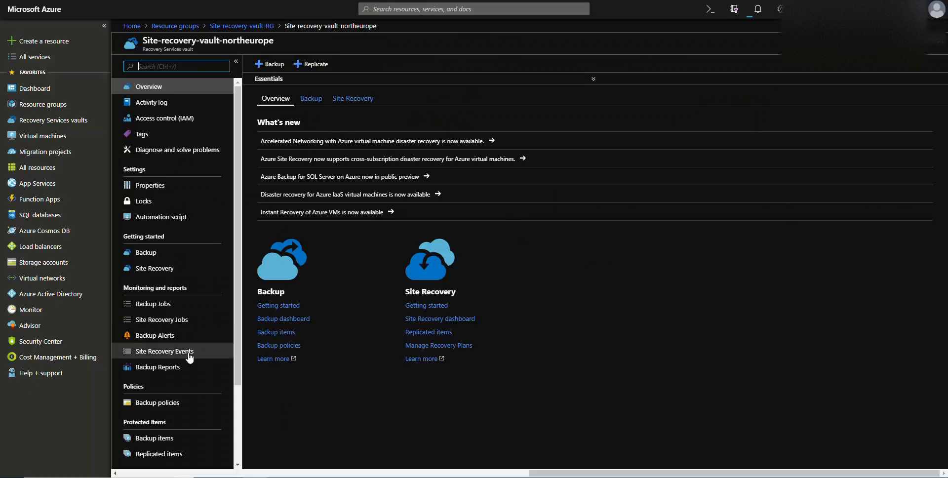
scroll(182, 329, "down", 2)
left_click(157, 357)
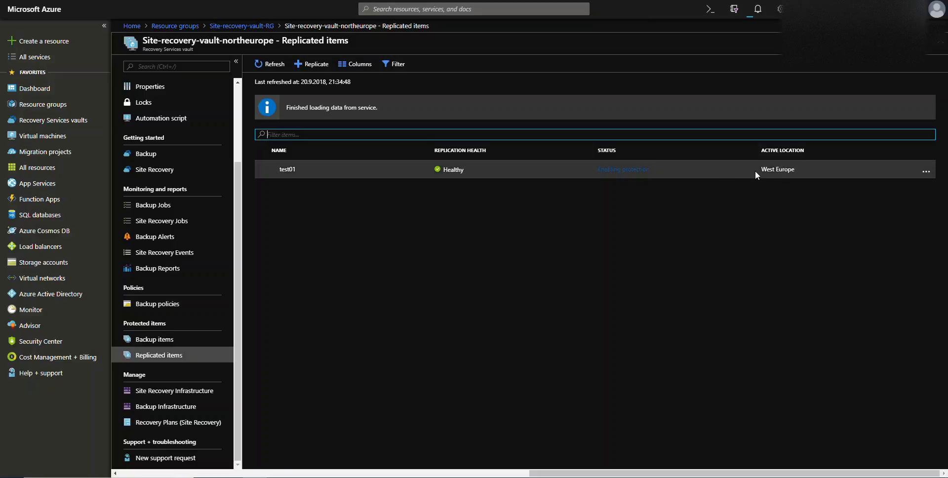
left_click(782, 171)
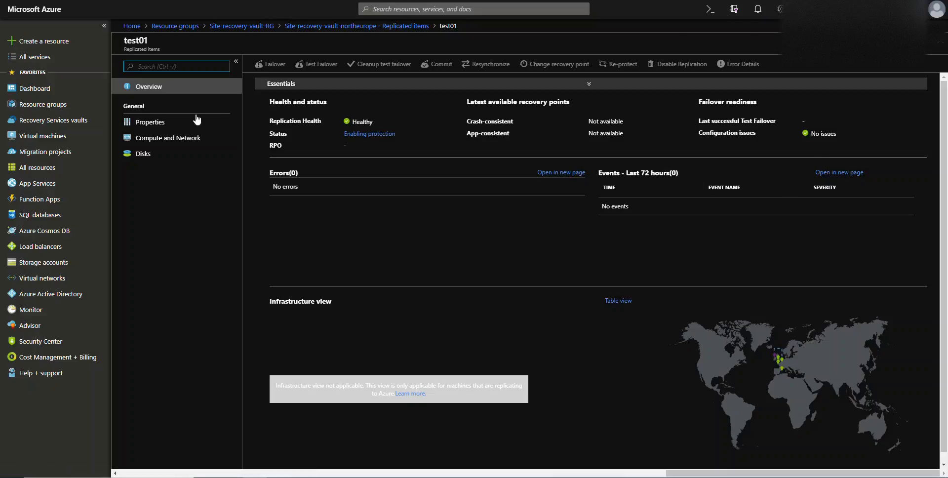
- Examine the replication properties, the compute and network settings, and the disks of the replicated item test01
left_click(155, 125)
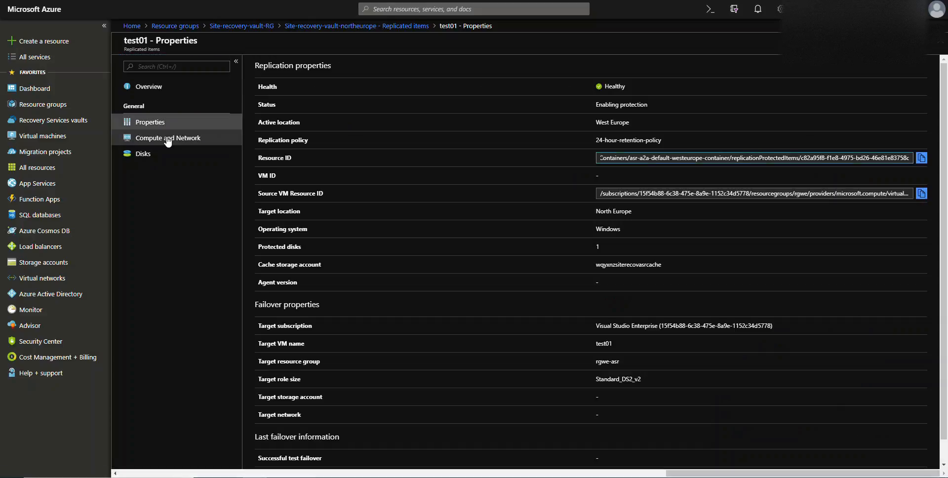
left_click(168, 141)
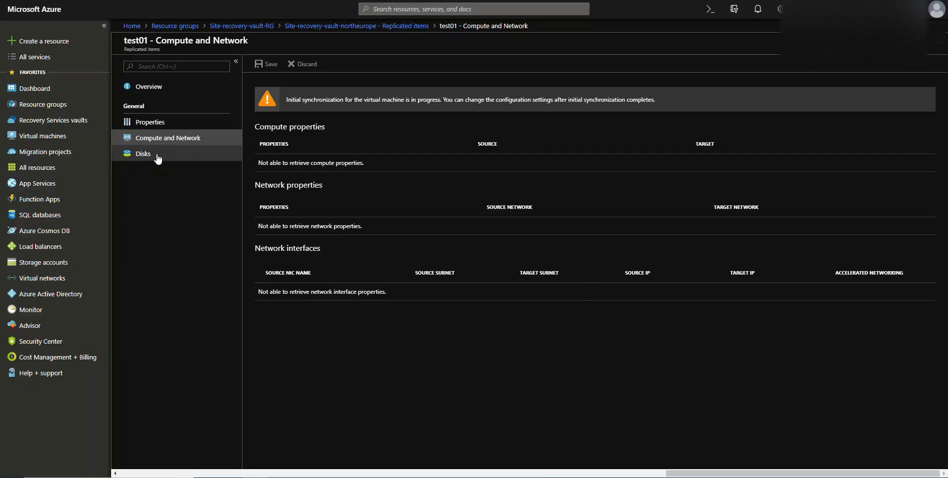
left_click(155, 161)
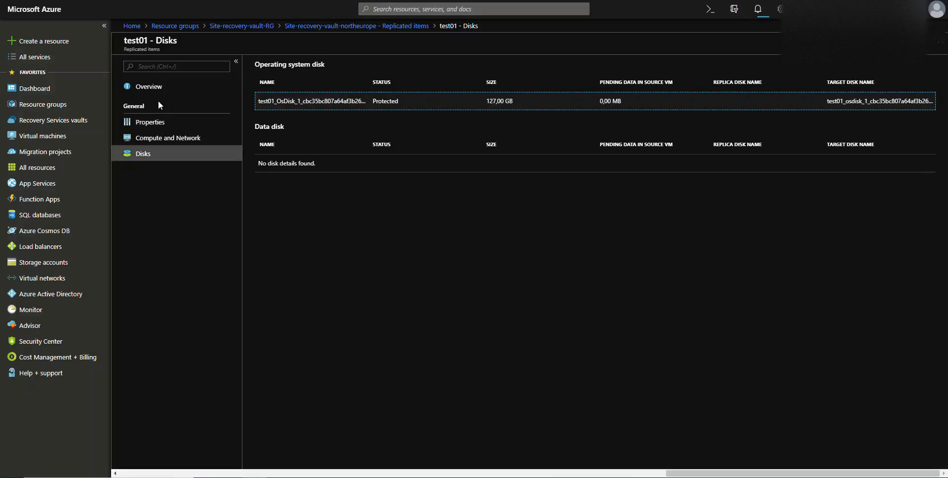
- Return to the overview of test01 and check the replication progress in the notifications
left_click(148, 88)
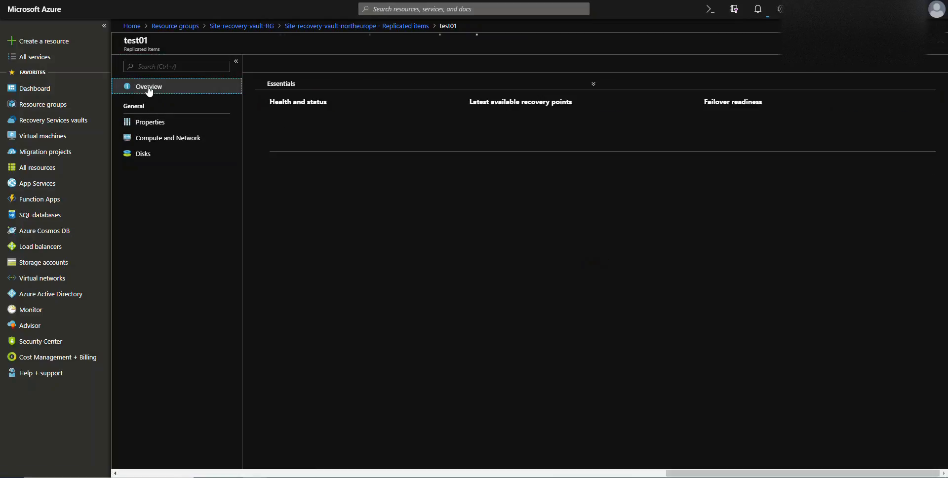
left_click(302, 85)
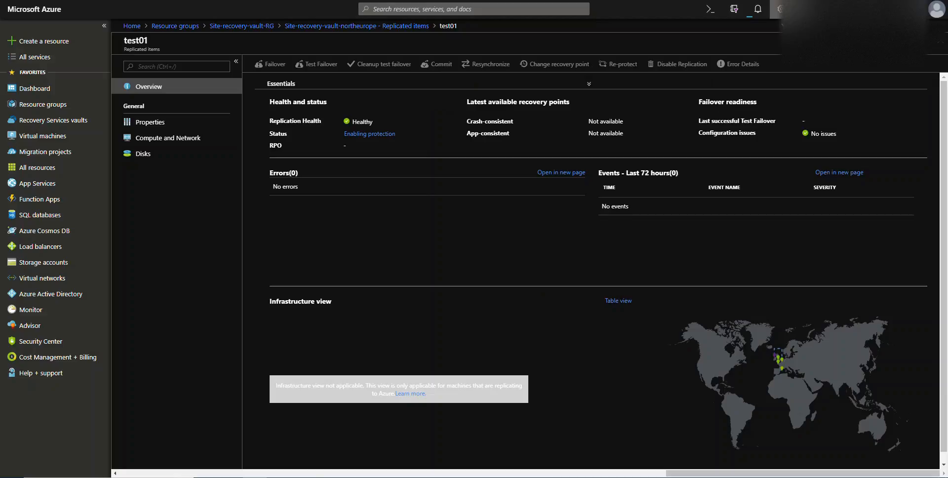
left_click(758, 11)
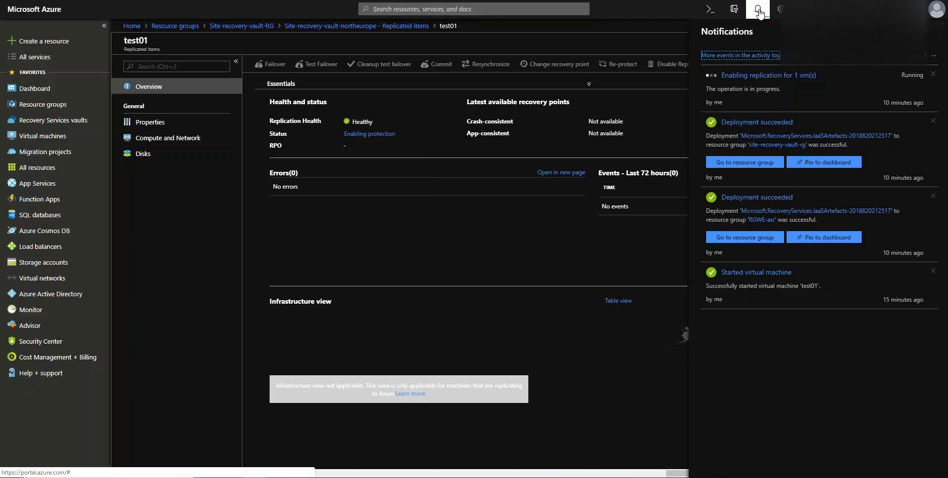
left_click(761, 12)
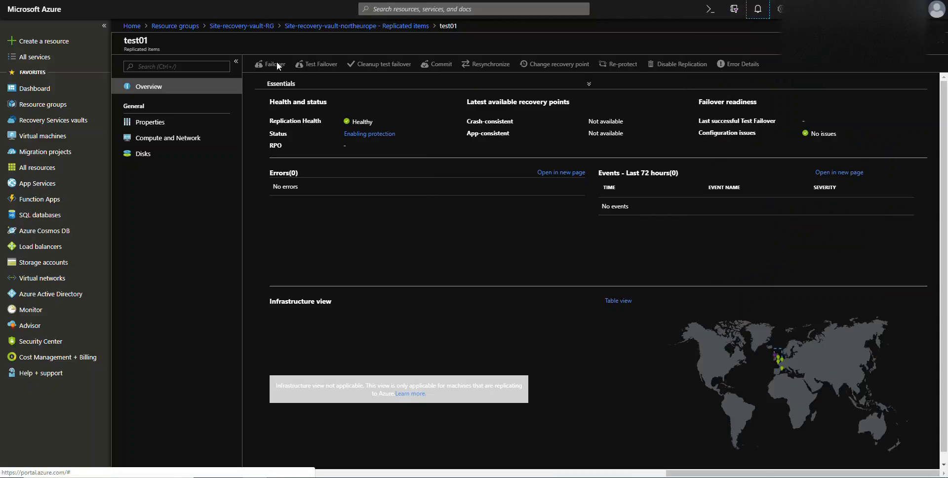